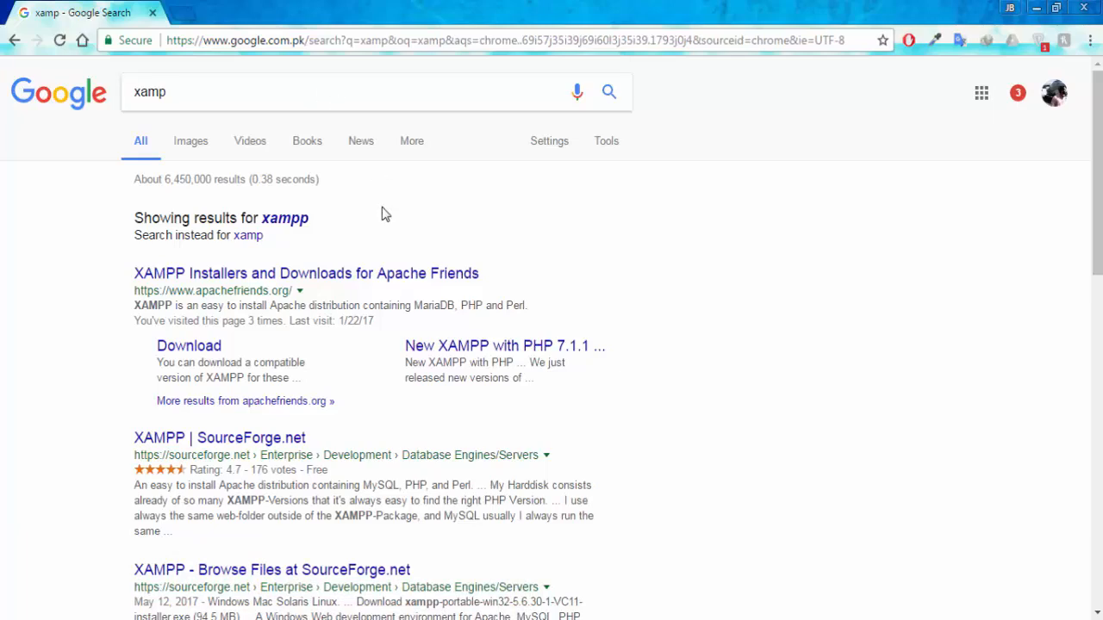
# Open the Apache Friends XAMPP installers and downloads site from the search results
pyautogui.moveTo(209, 91); pyautogui.dragTo(135, 90)
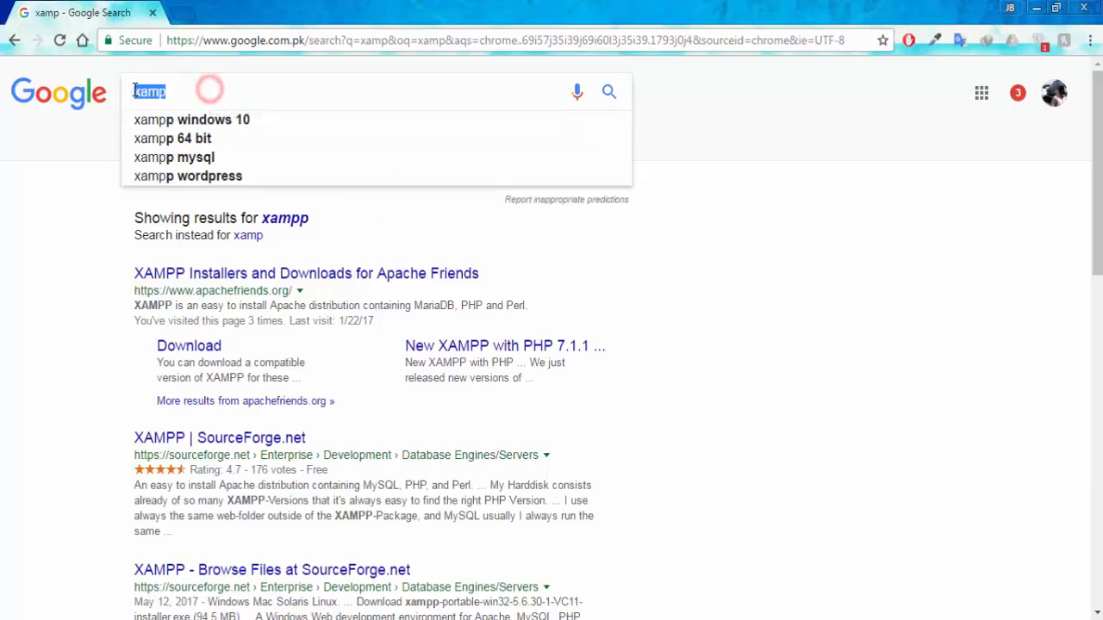
pyautogui.click(69, 295)
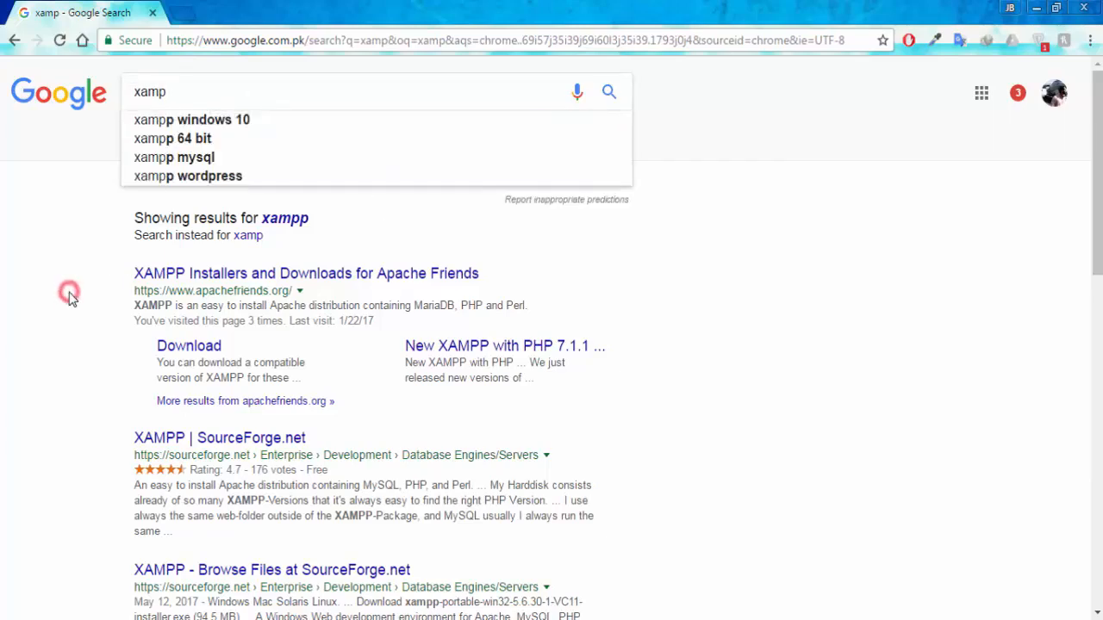
pyautogui.click(215, 276)
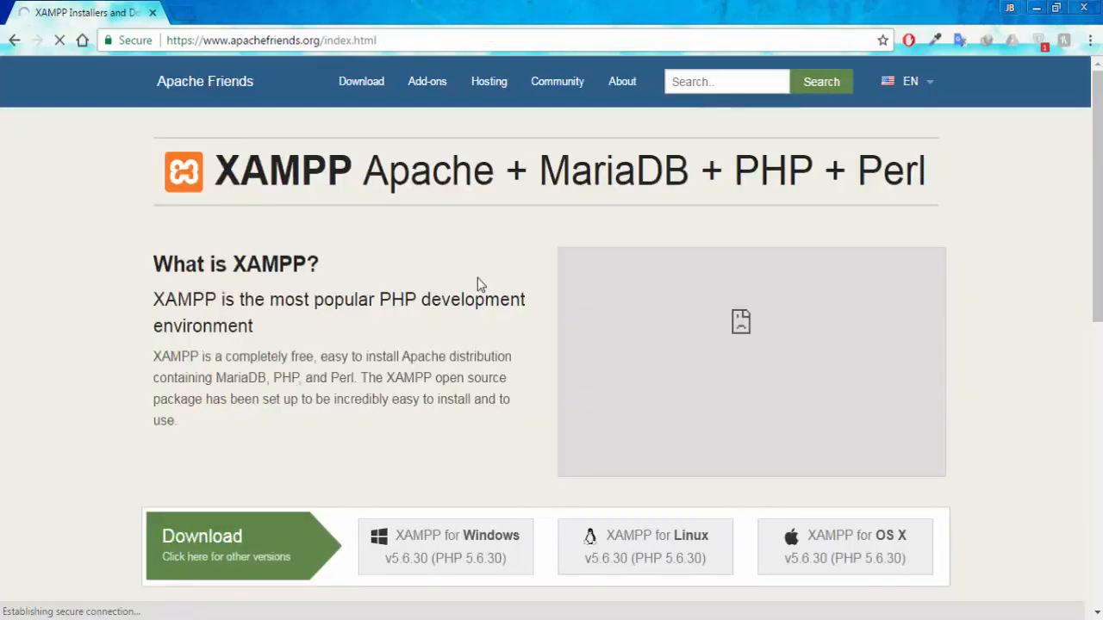
# Start downloading the XAMPP for Windows v5.6.30 (PHP 5.6.30) installer
pyautogui.click(493, 177)
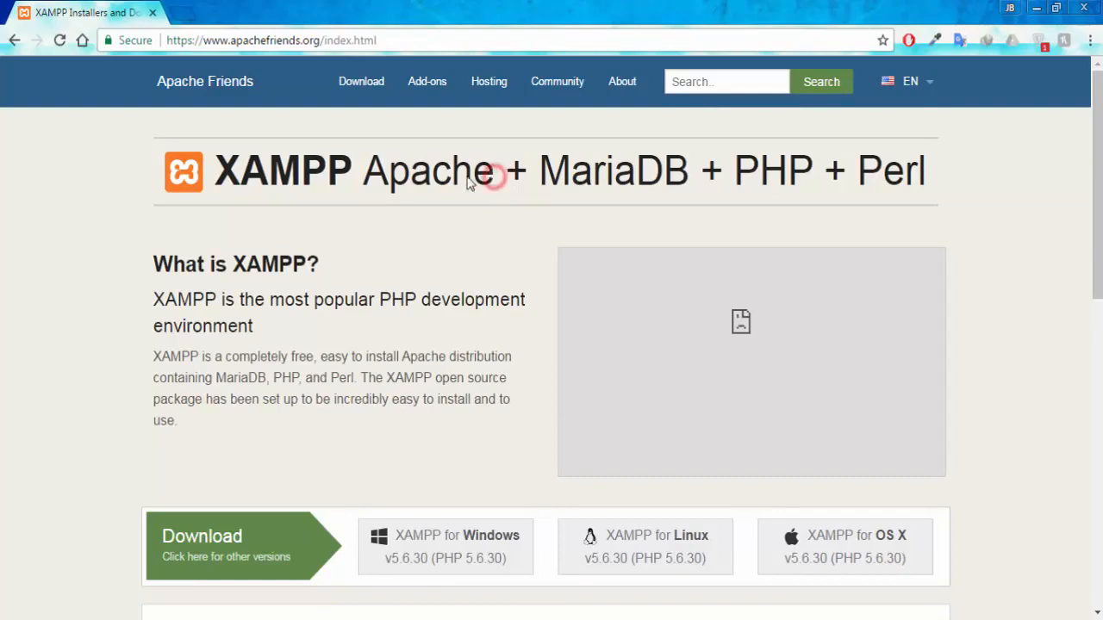
pyautogui.moveTo(470, 183); pyautogui.dragTo(371, 189)
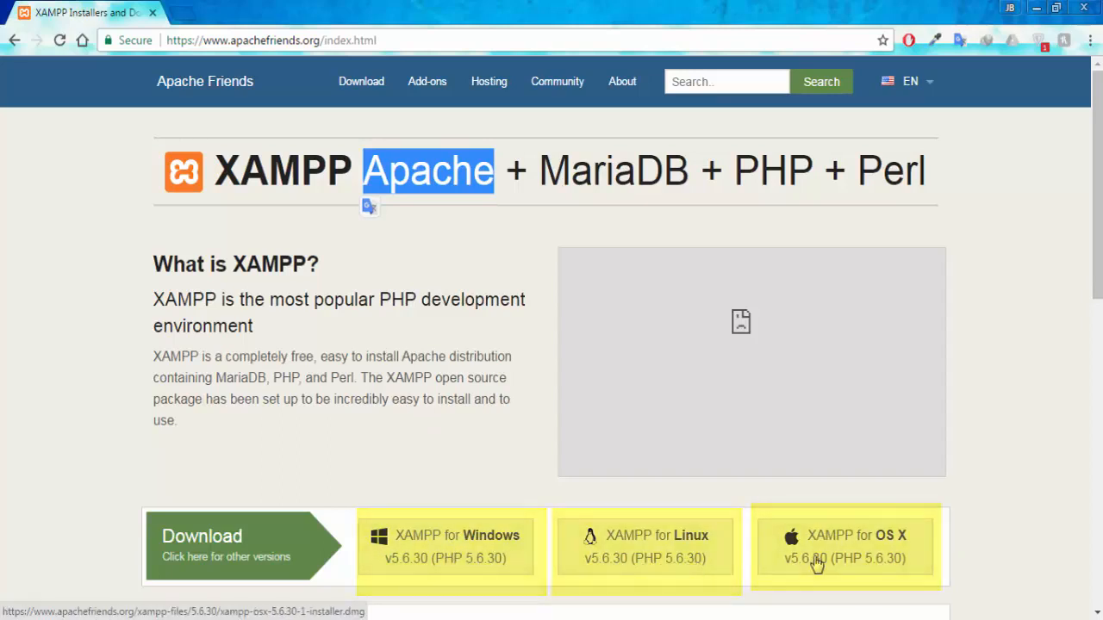
pyautogui.scroll(-2, 871, 465)
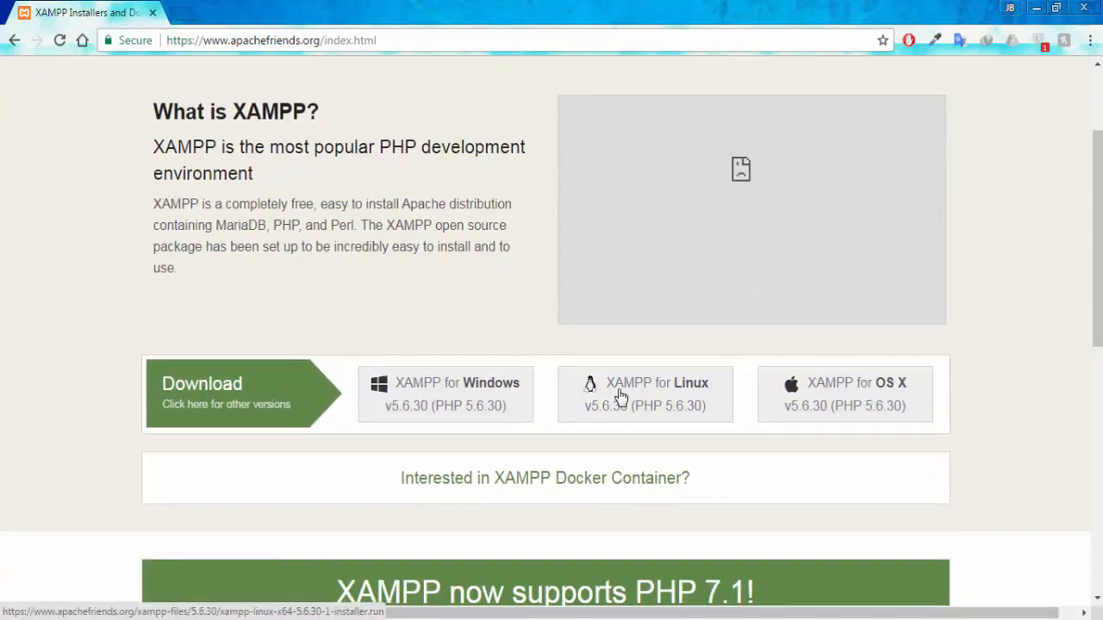
pyautogui.click(430, 401)
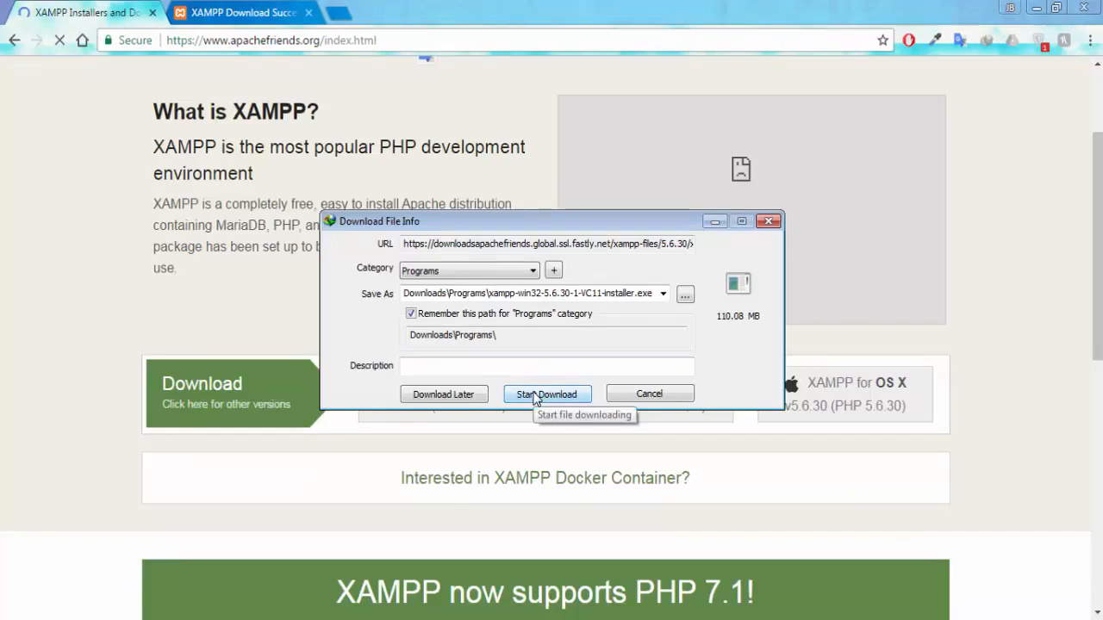
pyautogui.click(535, 398)
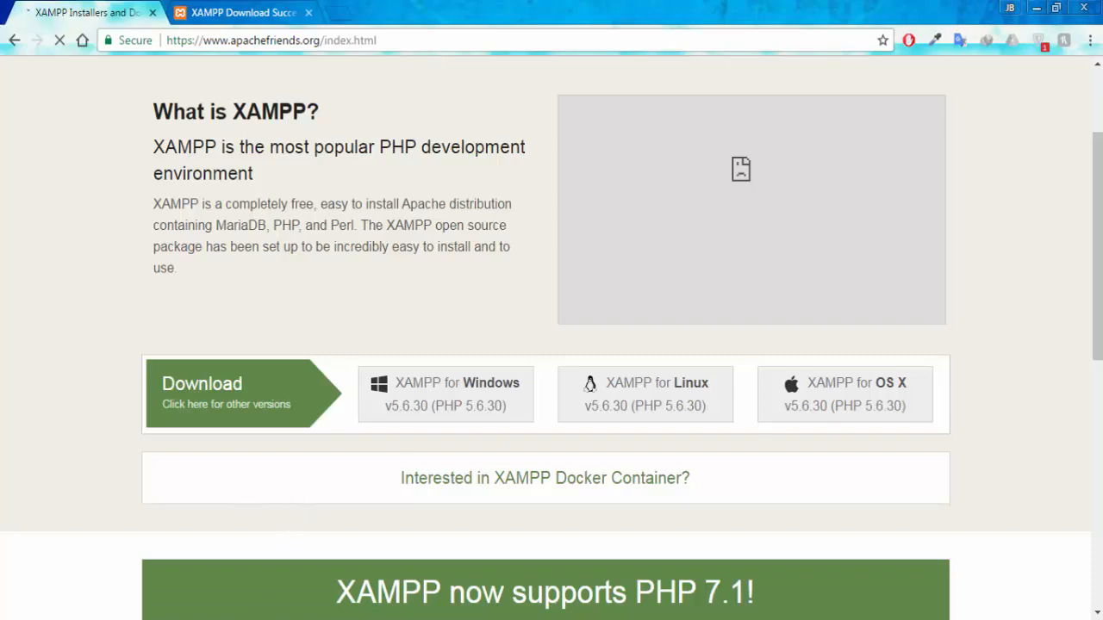
# Switch to the XAMPP Control Panel and start the Apache and MySQL modules
pyautogui.press('super')
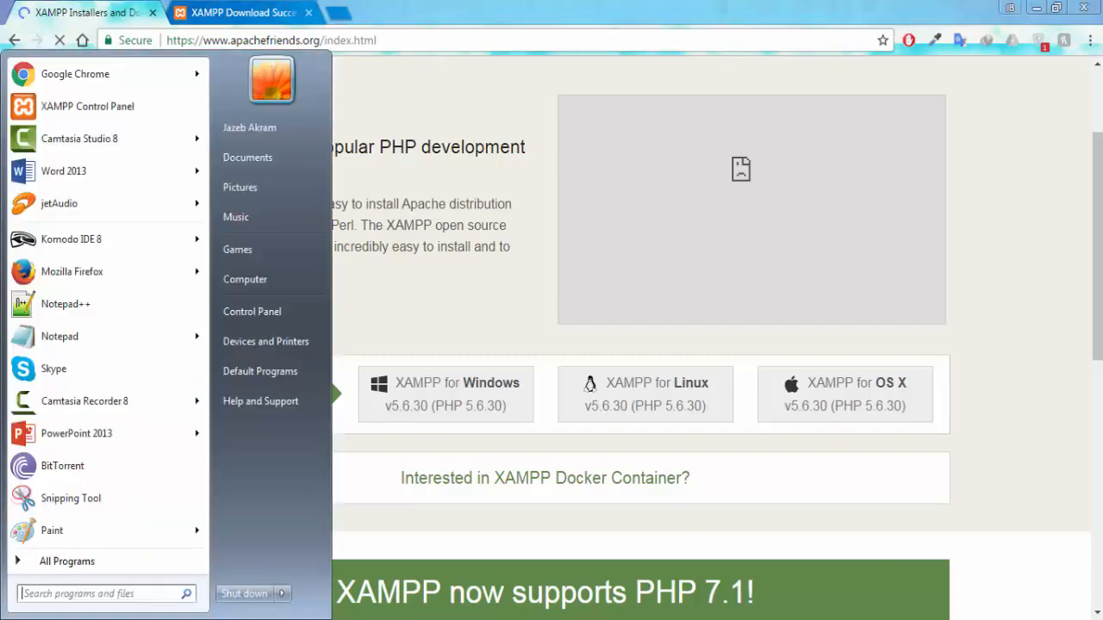
pyautogui.click(119, 108)
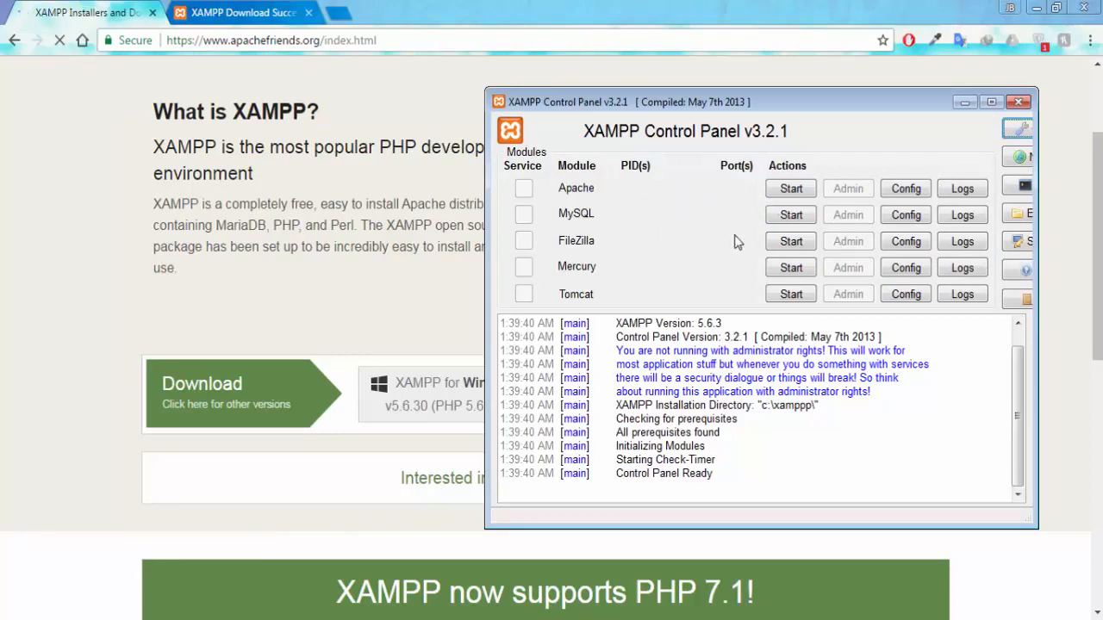
pyautogui.click(585, 7)
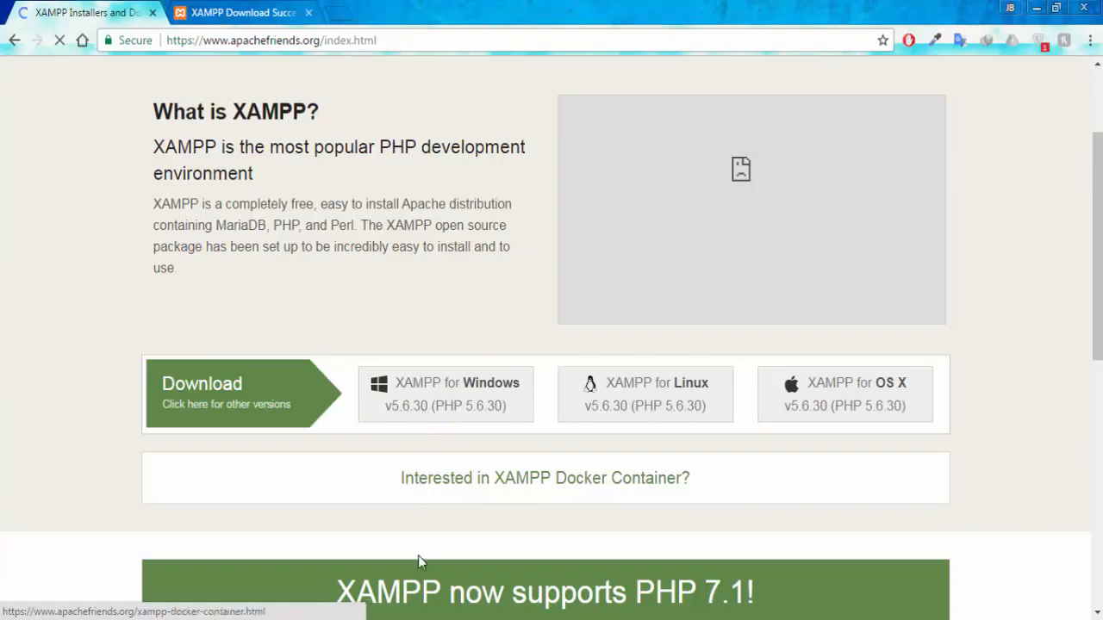
pyautogui.click(423, 619)
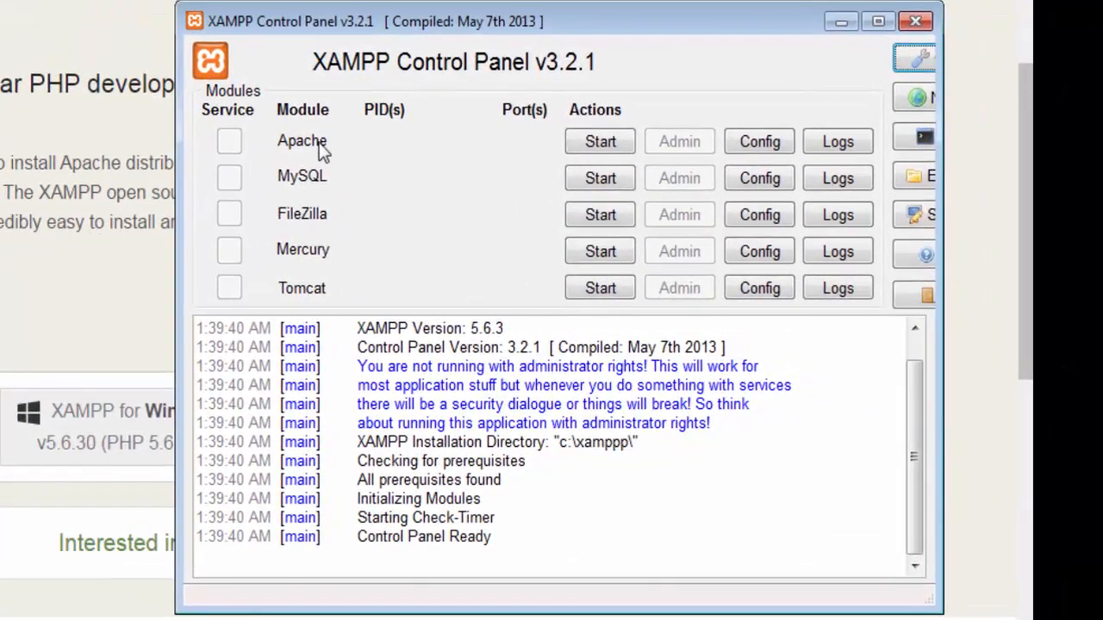
pyautogui.click(588, 152)
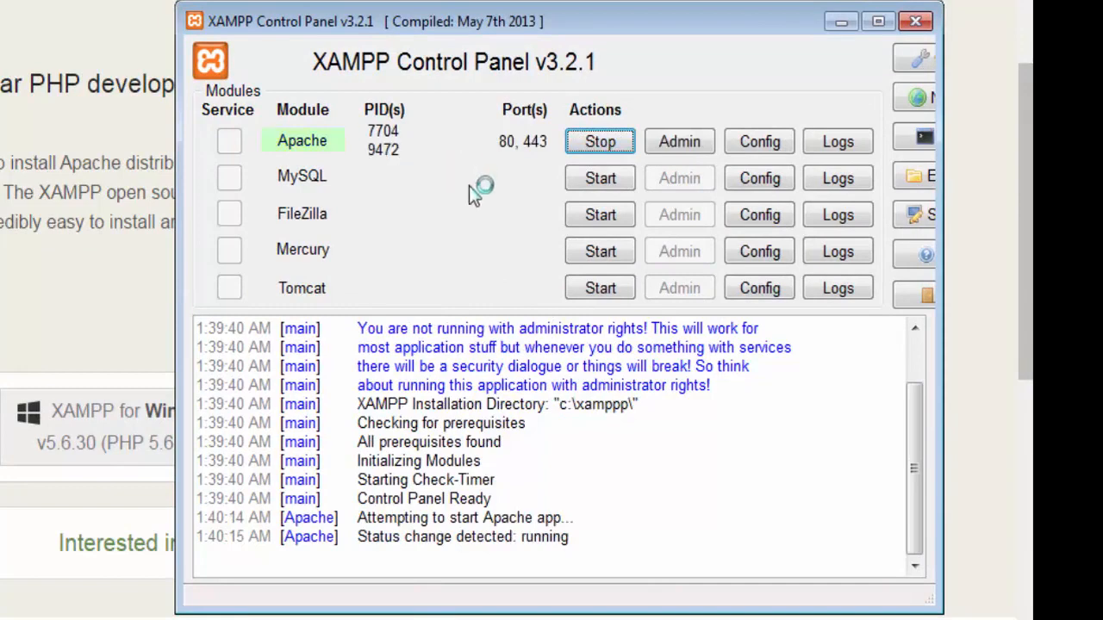
pyautogui.click(613, 175)
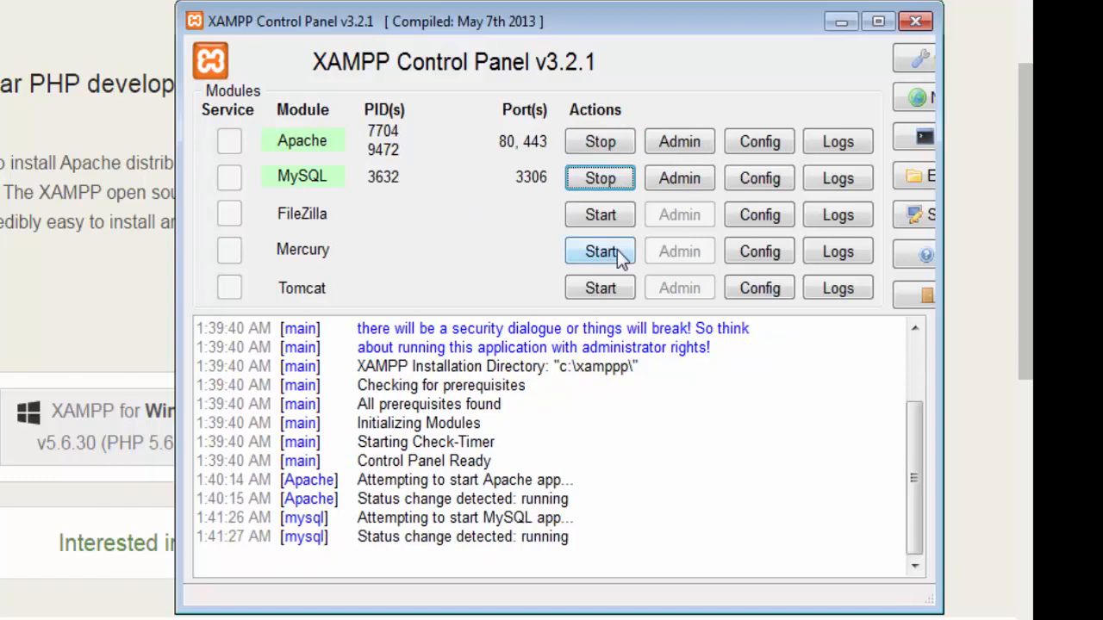
# Stop the MySQL module and restart the Apache module
pyautogui.click(601, 177)
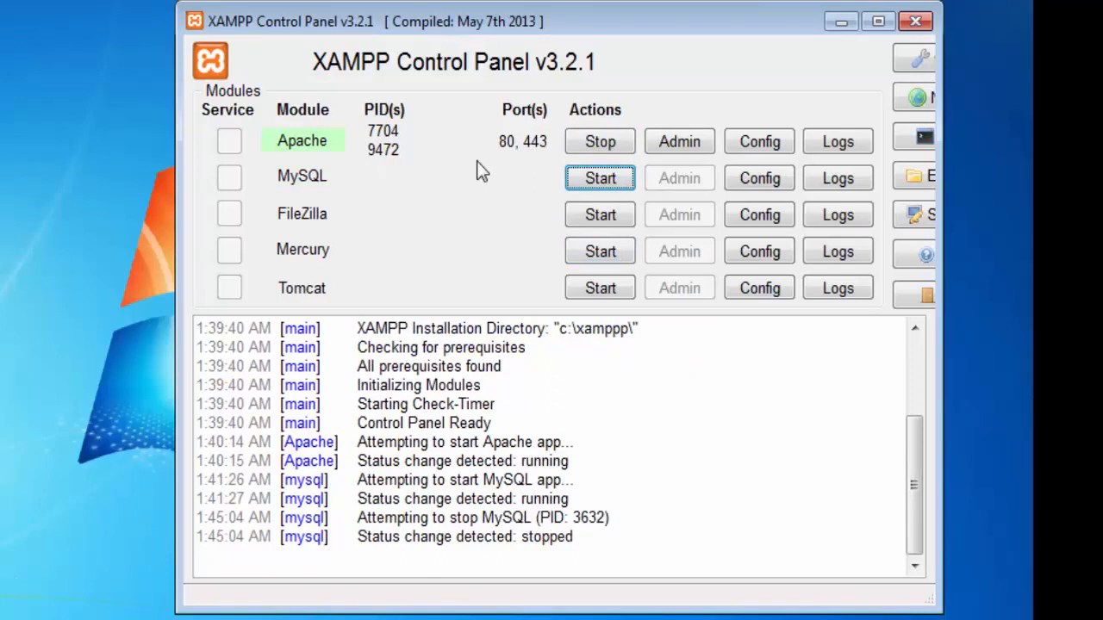
pyautogui.click(597, 143)
pyautogui.click(589, 144)
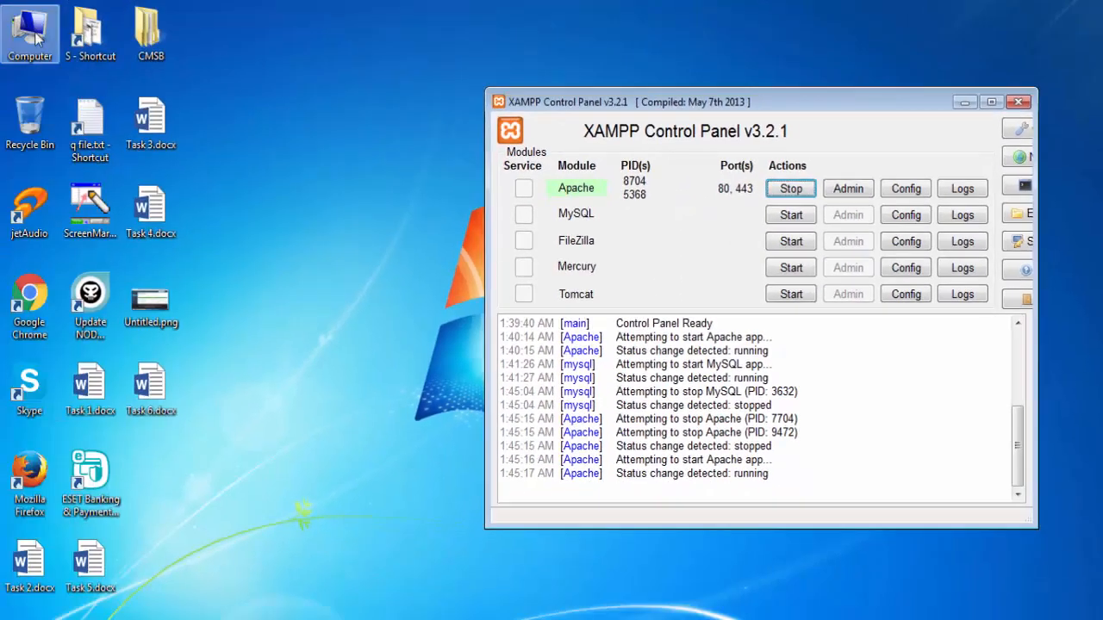
# Open the htdocs folder inside the xamppp folder on Local Disk (C:) in Windows Explorer
pyautogui.doubleClick(36, 32)
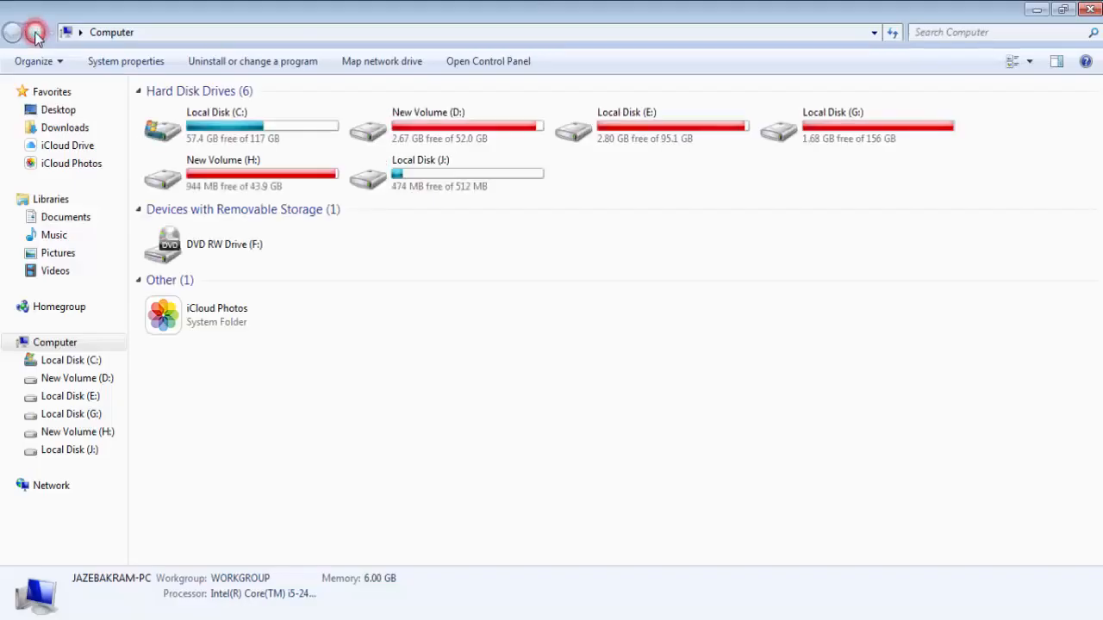
pyautogui.doubleClick(223, 127)
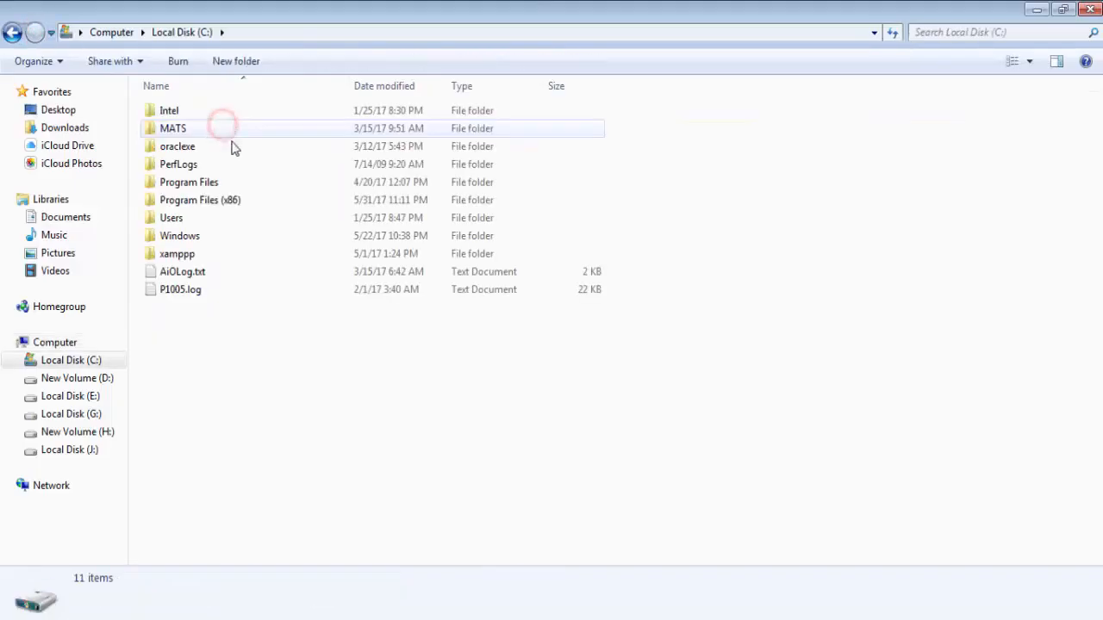
pyautogui.doubleClick(181, 253)
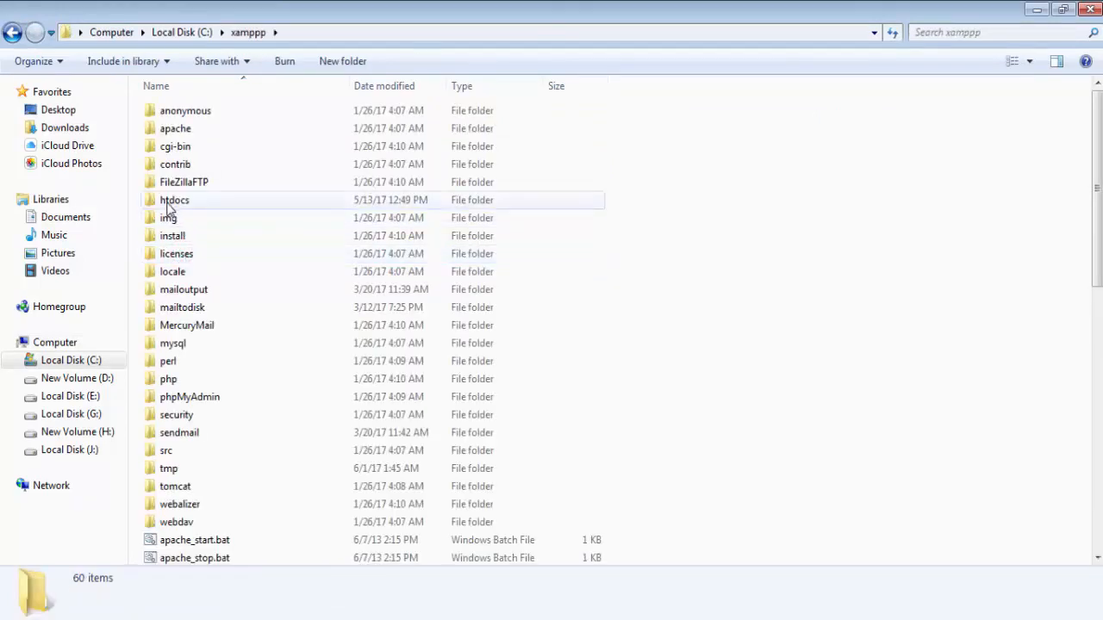
pyautogui.click(180, 200)
pyautogui.doubleClick(181, 200)
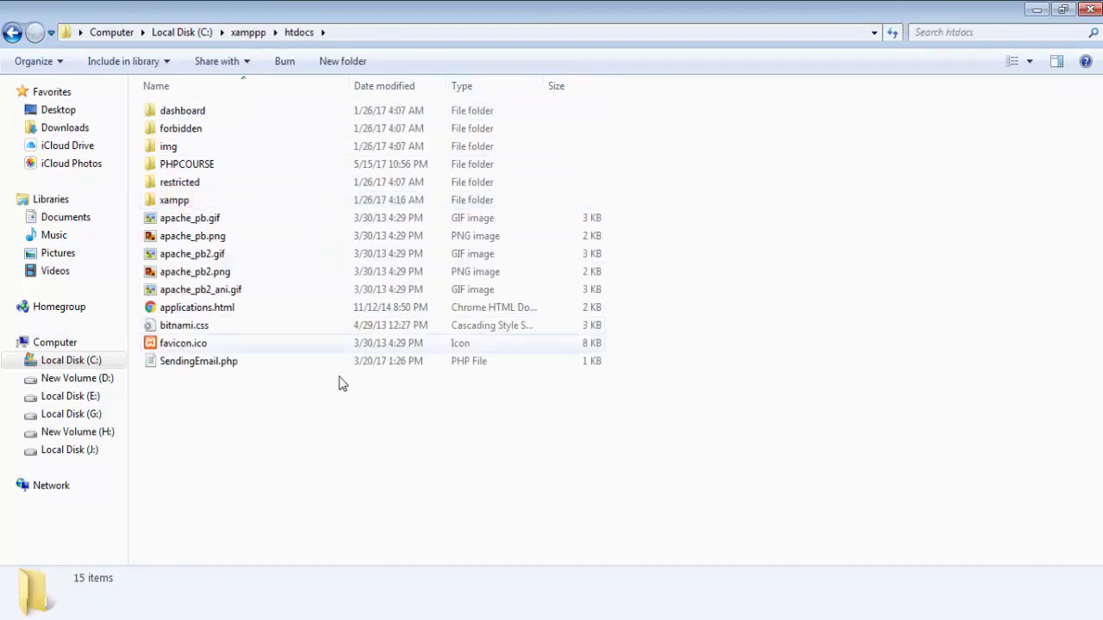
# Create a new text document in the htdocs folder and name it Test.php, accepting the extension change
pyautogui.rightClick(319, 545)
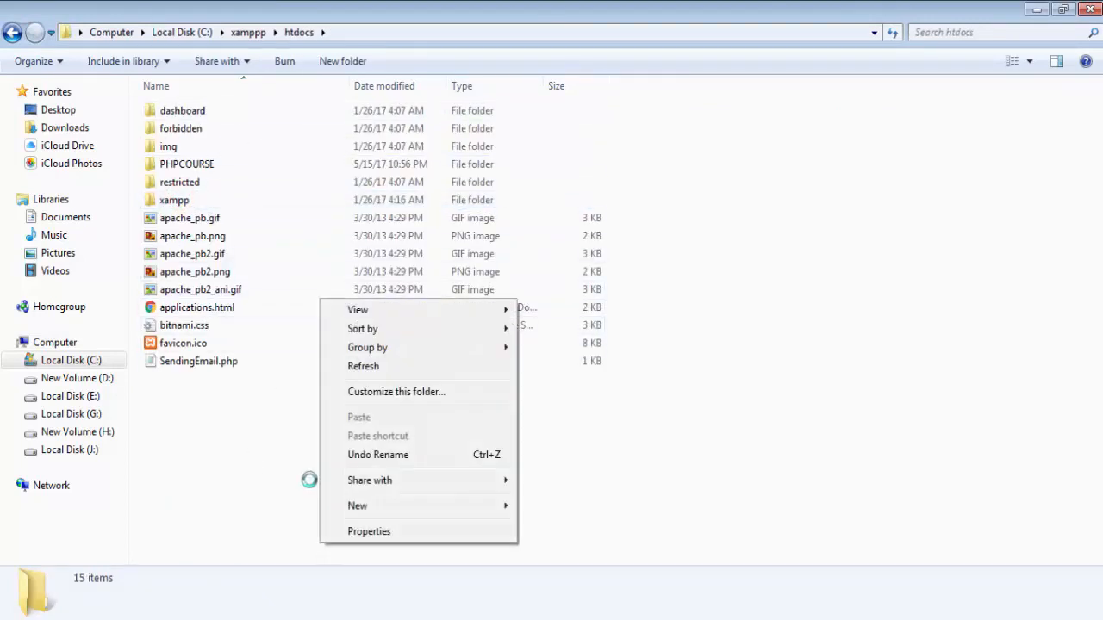
pyautogui.click(367, 509)
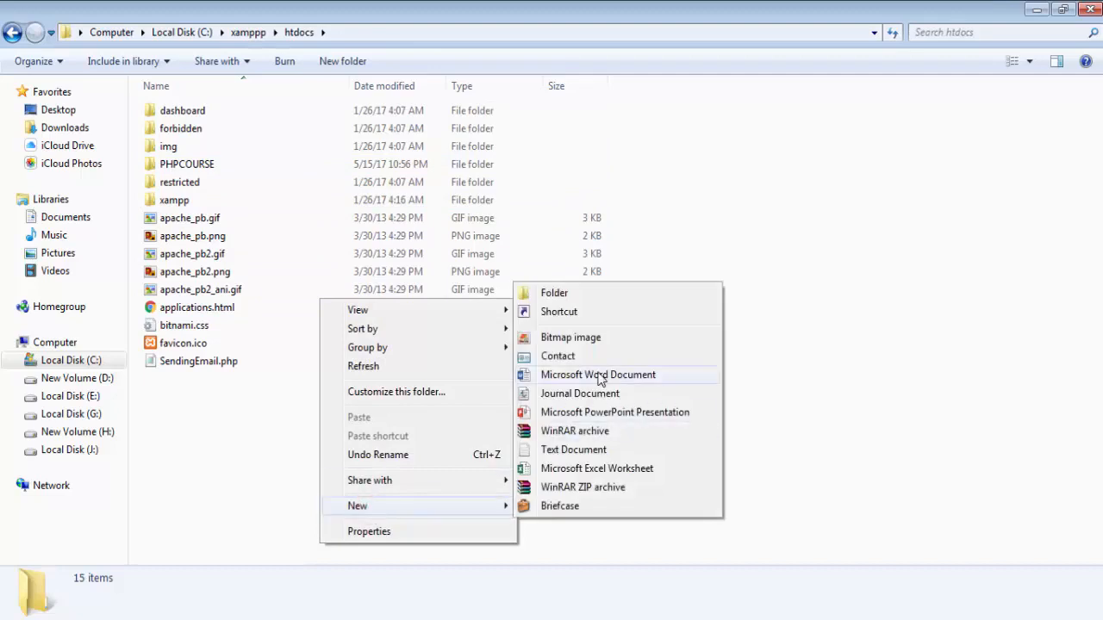
pyautogui.click(558, 452)
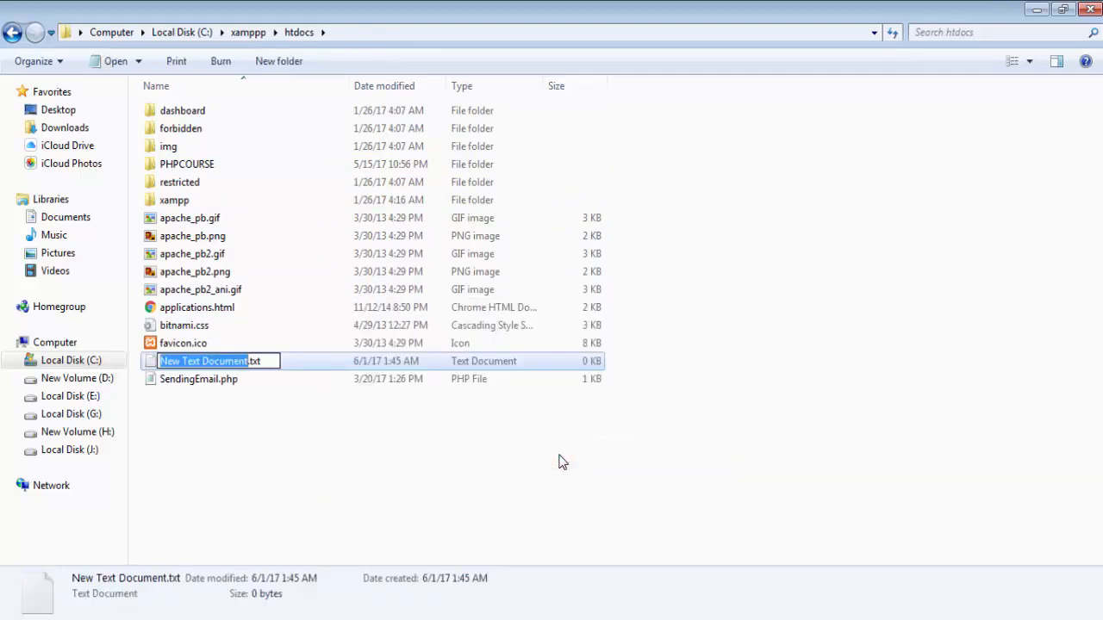
pyautogui.write('Test')
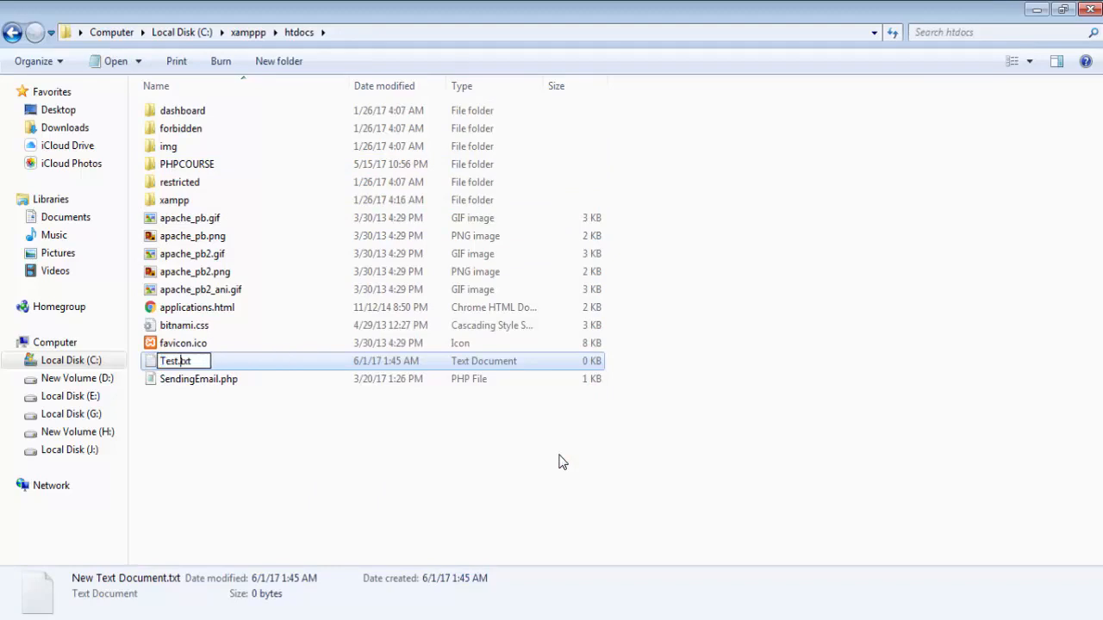
pyautogui.press('Delete')
pyautogui.press('Delete')
pyautogui.press('Delete')
pyautogui.write('php')
pyautogui.press('Return')
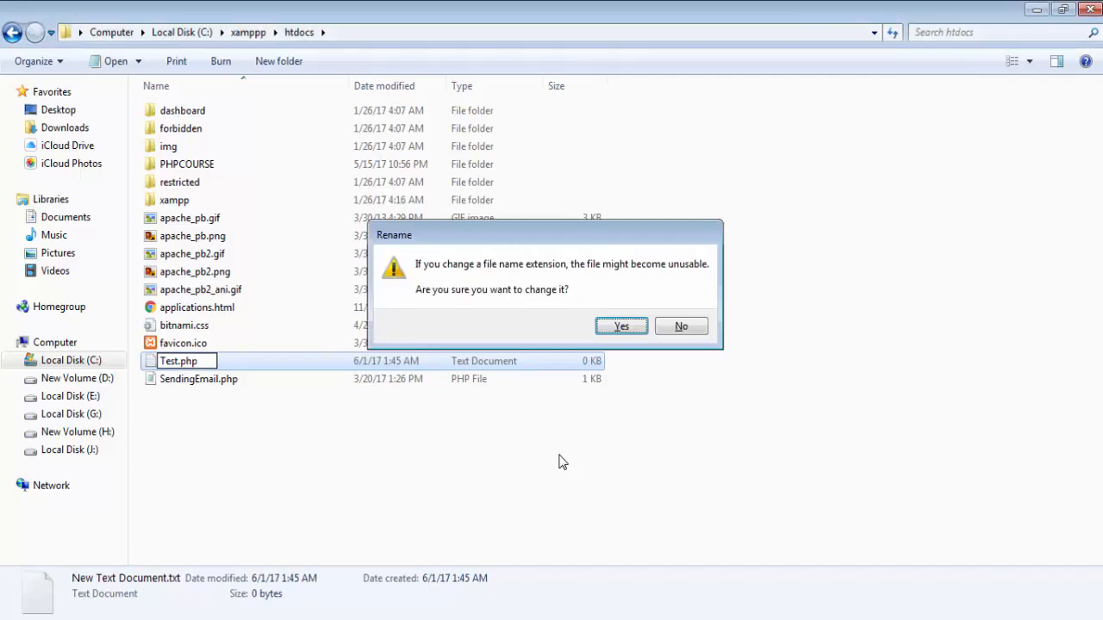
pyautogui.press('Return')
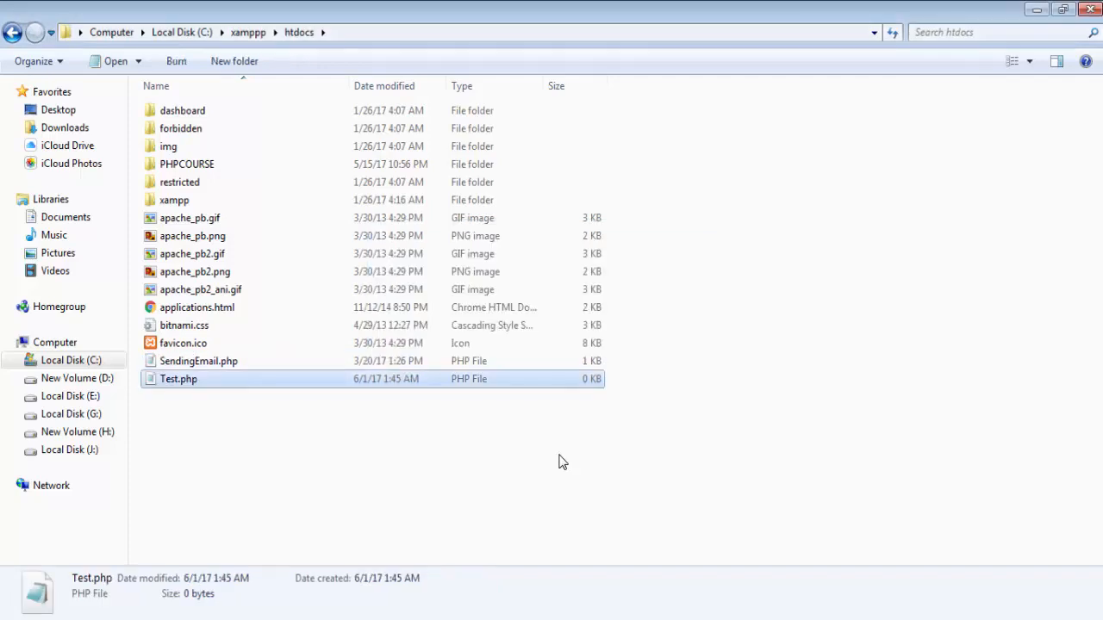
# Open Test.php in Notepad++ and write the <?php and ?> tags with three blank lines between them
pyautogui.rightClick(188, 385)
pyautogui.click(245, 251)
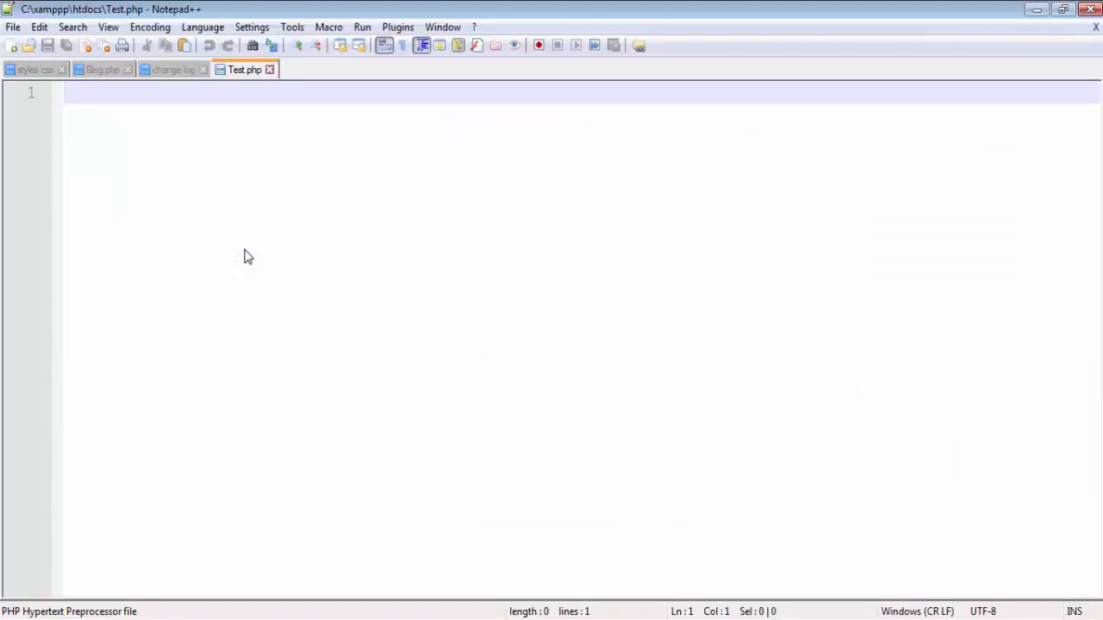
pyautogui.write('<')
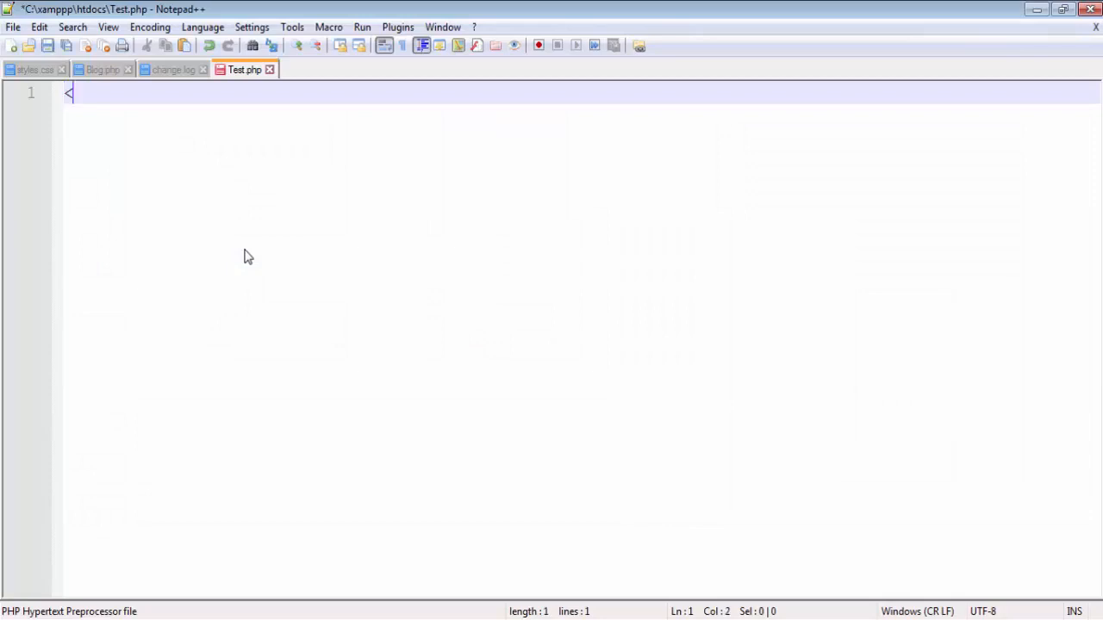
pyautogui.write('?php')
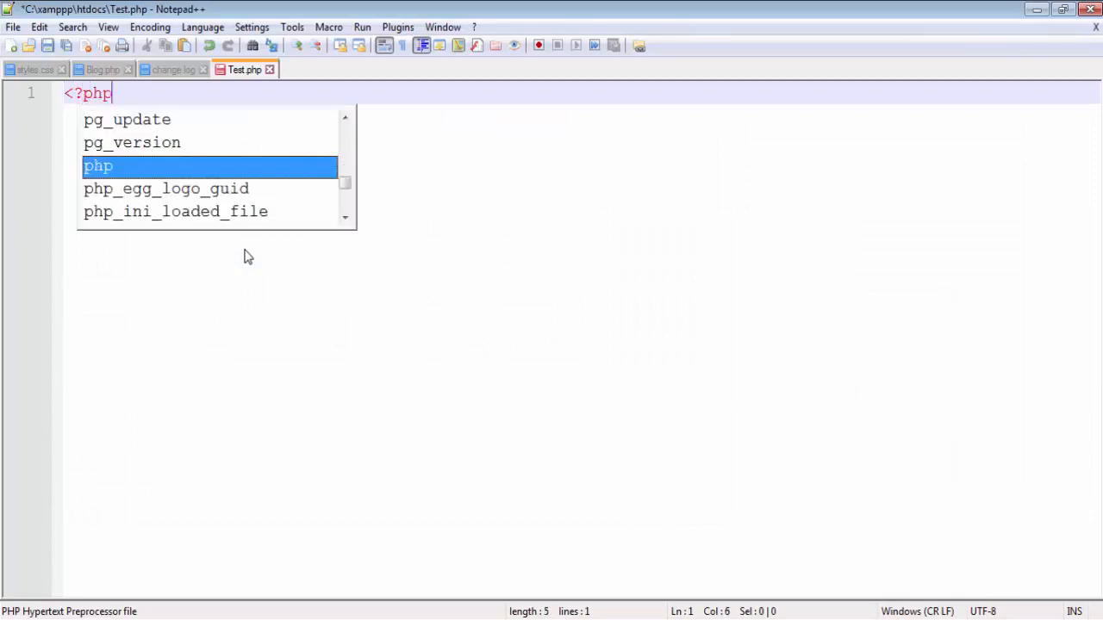
pyautogui.press('Return')
pyautogui.press('Return')
pyautogui.press('Return')
pyautogui.press('Return')
pyautogui.write('?>')
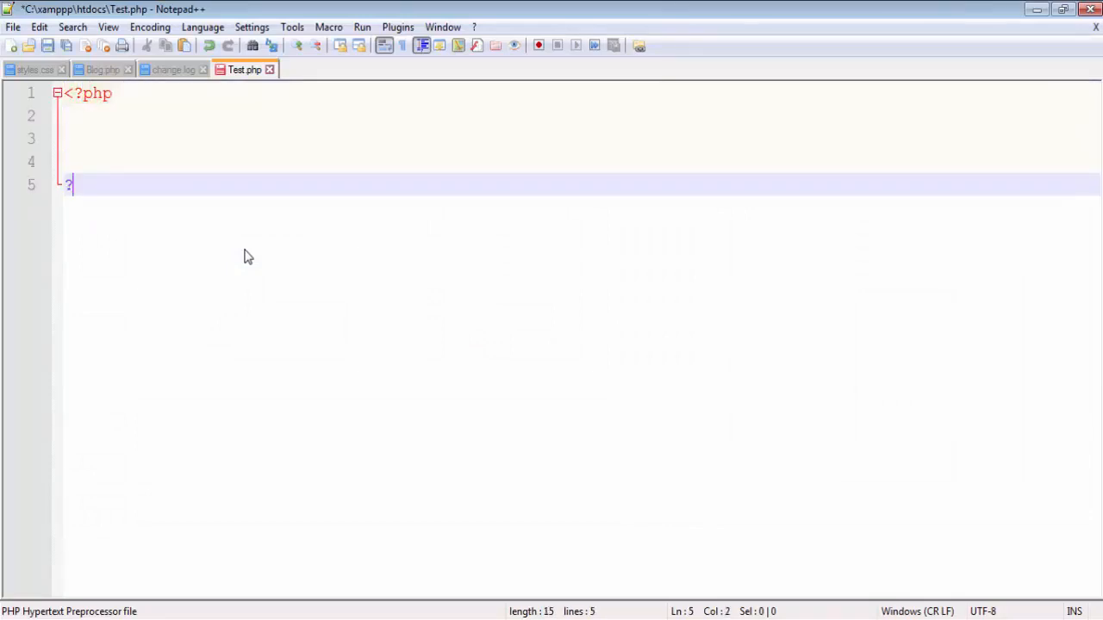
# Write phpinfo(); on line 3 between the PHP tags and save Test.php
pyautogui.press('Up')
pyautogui.press('Up')
pyautogui.write('phpi')
pyautogui.press('BackSpace')
pyautogui.press('BackSpace')
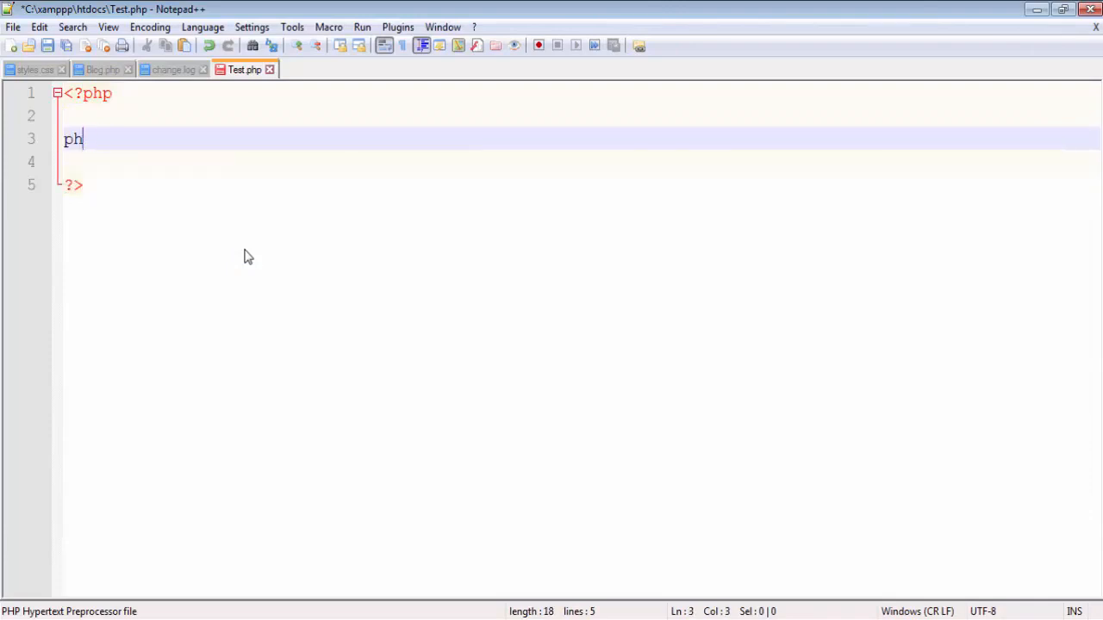
pyautogui.write('p')
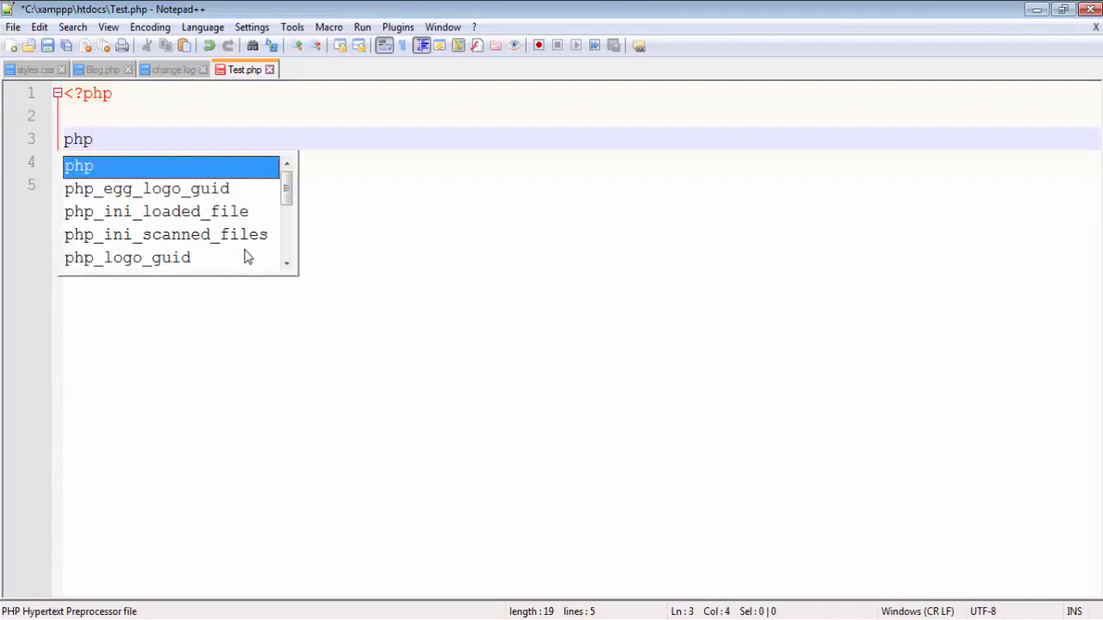
pyautogui.write('info')
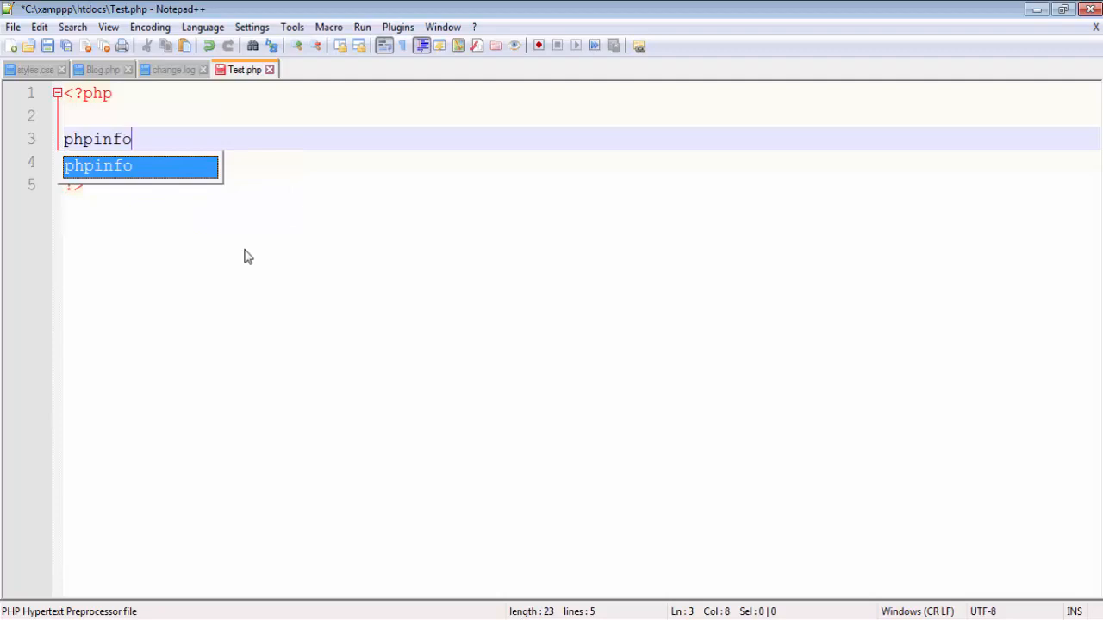
pyautogui.write('();')
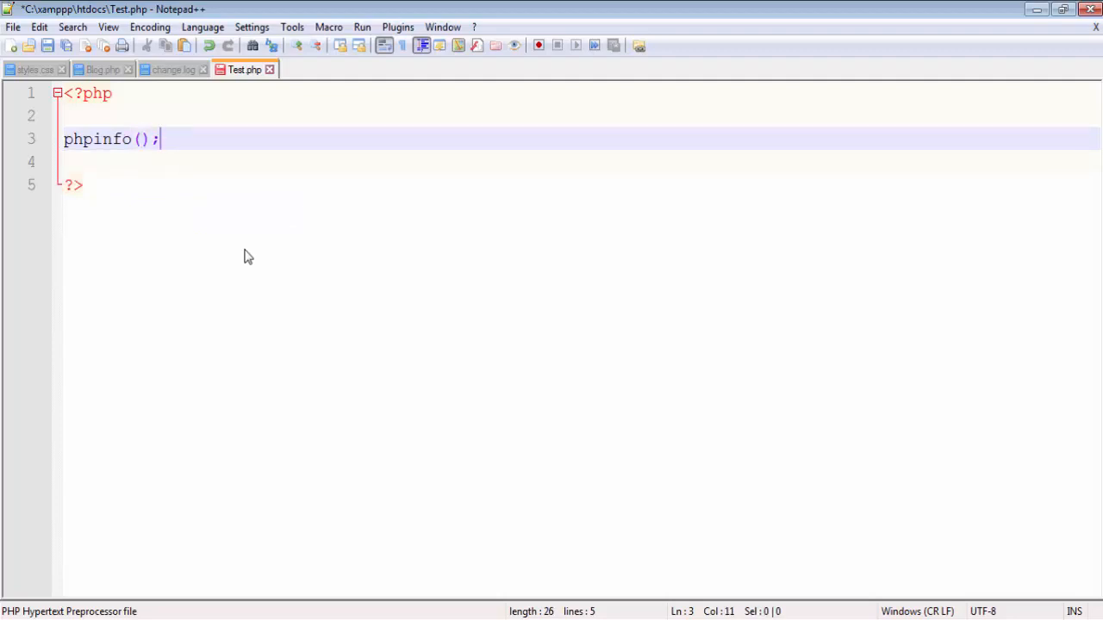
pyautogui.hotkey('ctrl', 's')
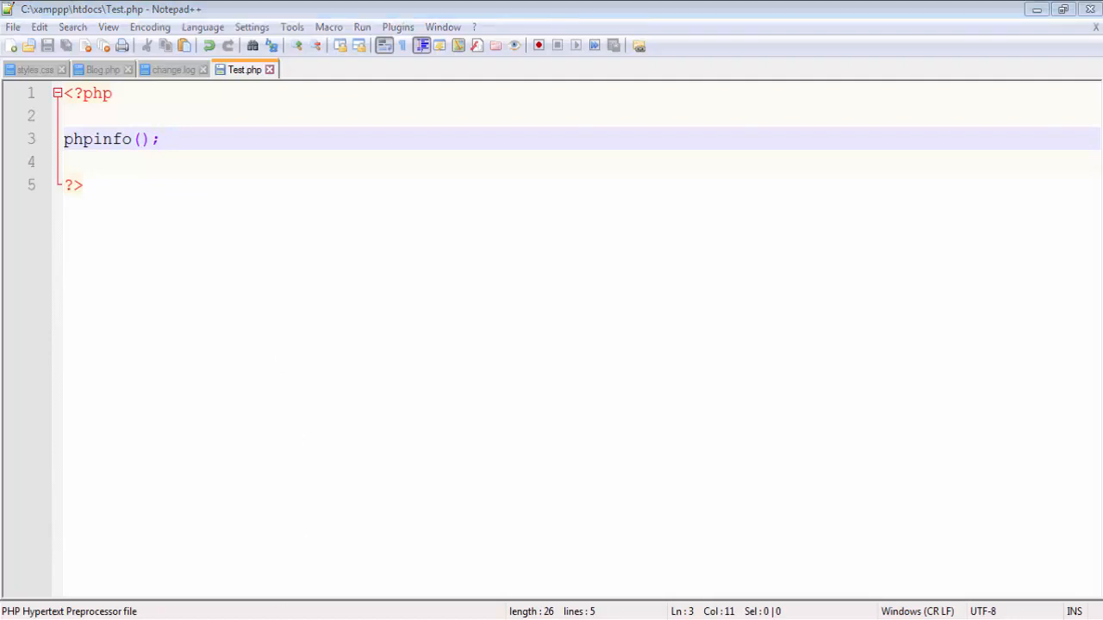
# Open Apache's localhost page from the XAMPP Control Panel and open Test.php from its index in the browser
pyautogui.hotkey('alt', 'Tab')
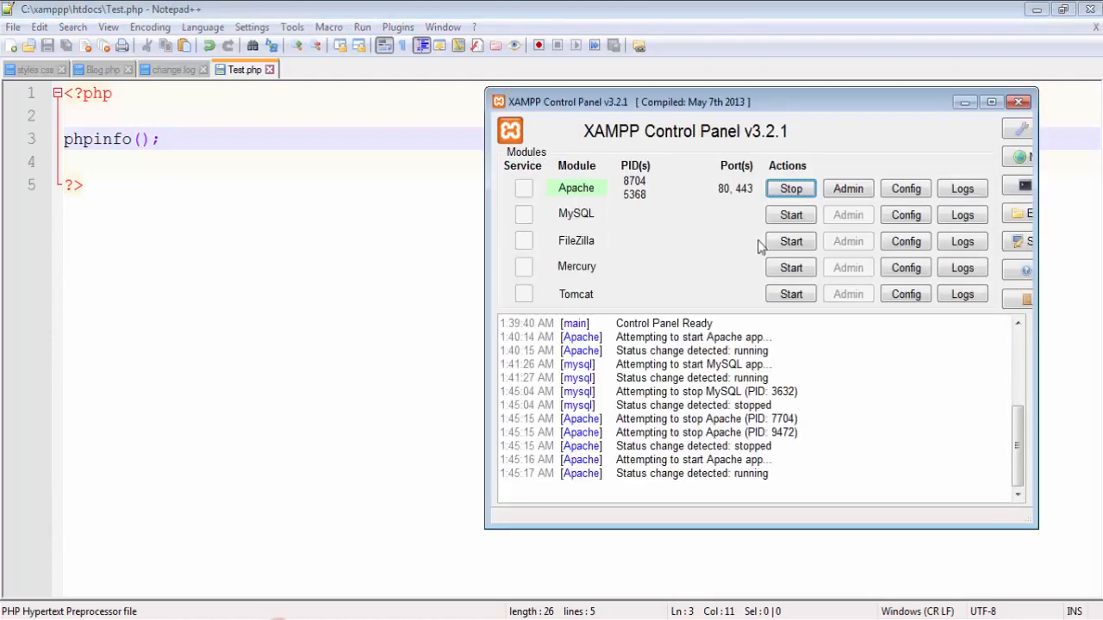
pyautogui.click(848, 191)
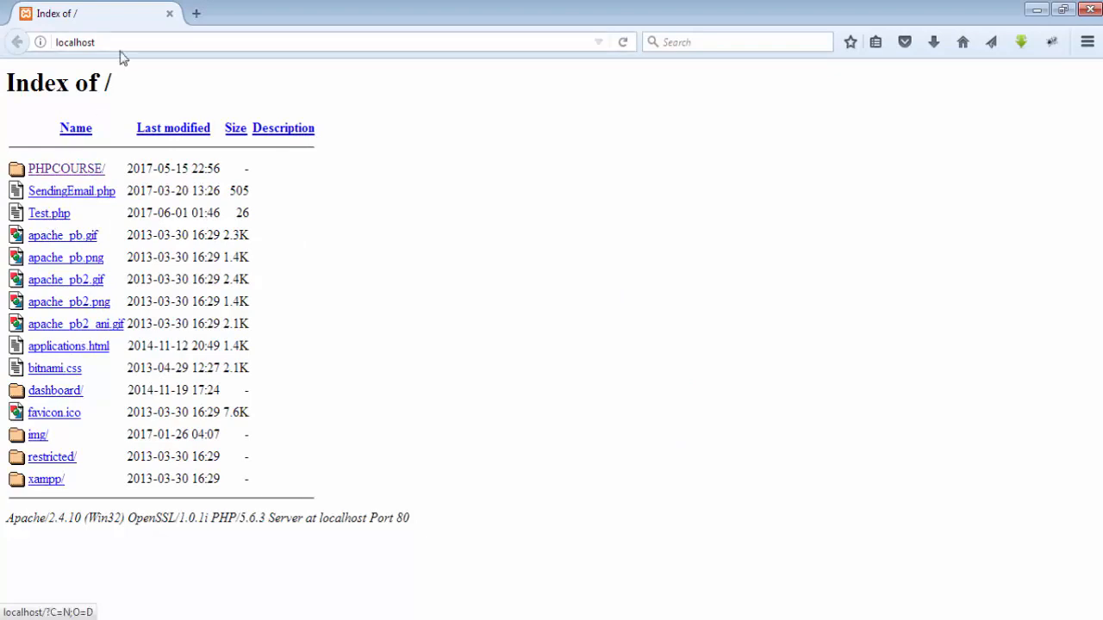
pyautogui.moveTo(106, 42); pyautogui.dragTo(64, 41)
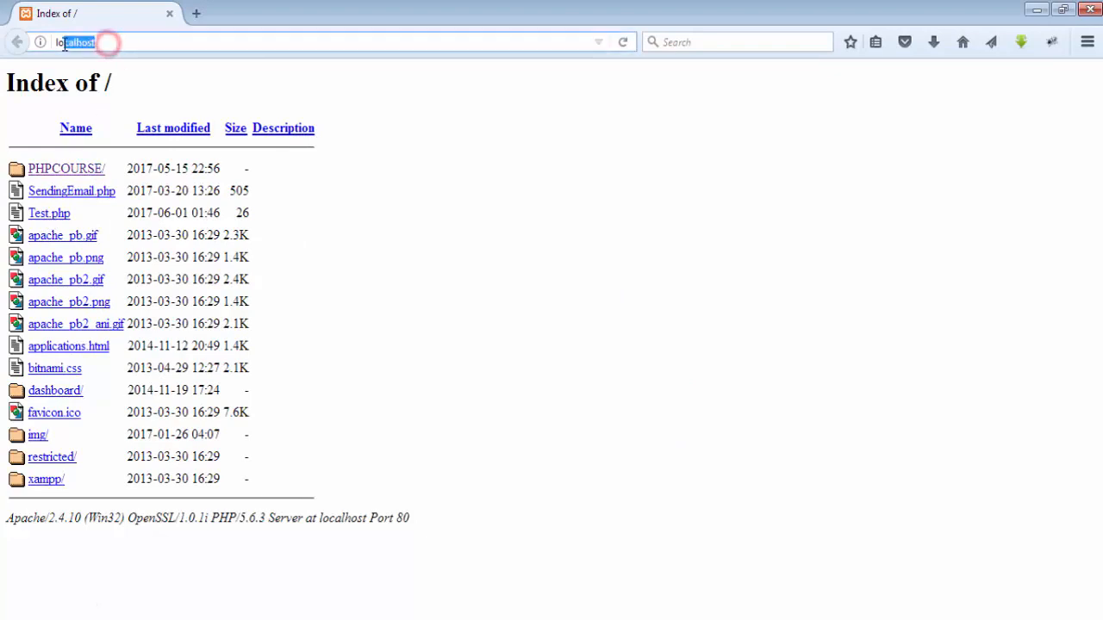
pyautogui.click(50, 214)
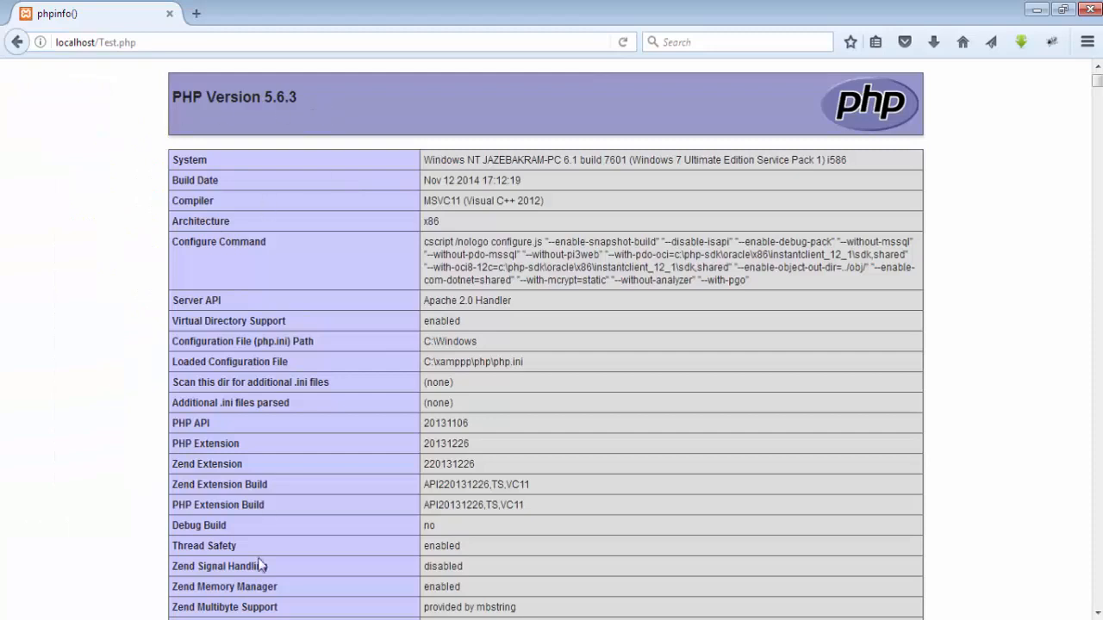
# Review the Test.php code and the PHP version number on its phpinfo page, and return to the XAMPP Control Panel
pyautogui.hotkey('alt', 'Tab')
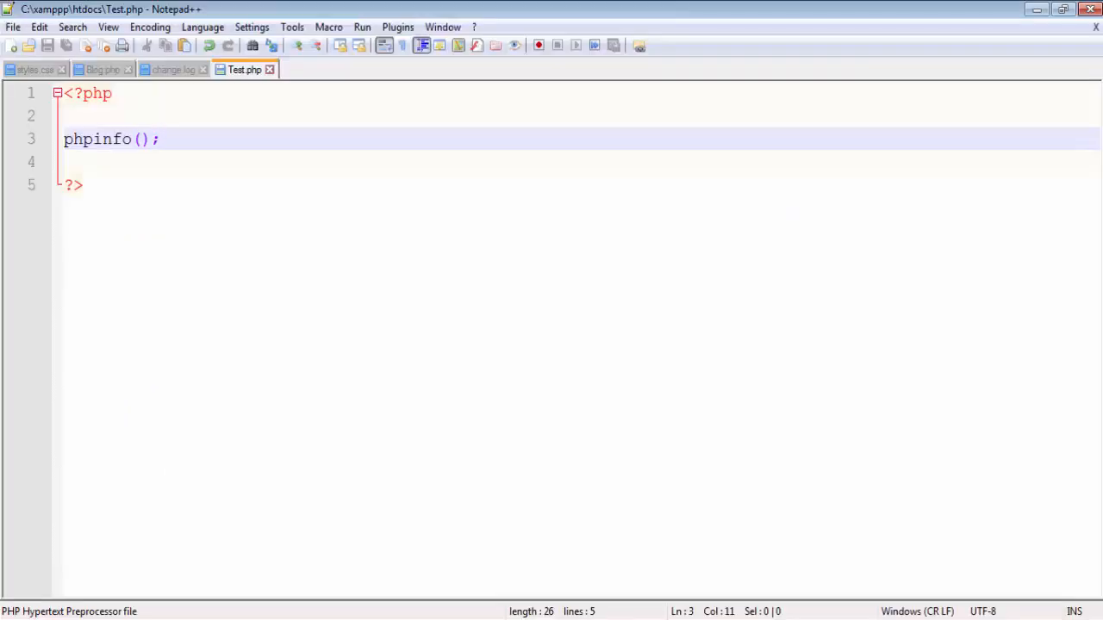
pyautogui.hotkey('alt', 'Tab')
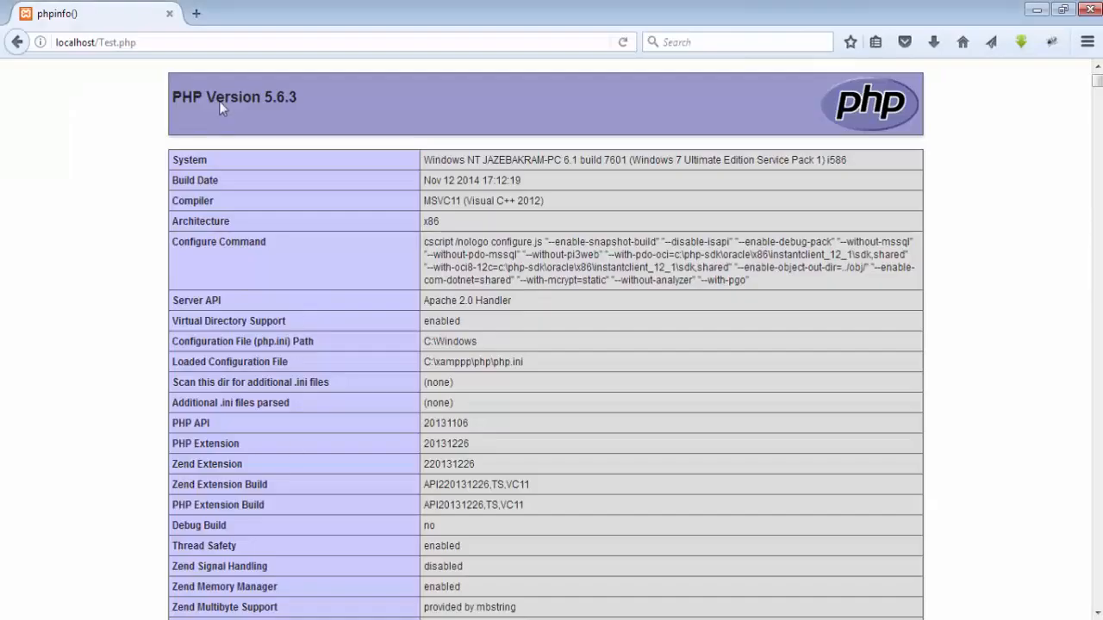
pyautogui.moveTo(310, 97); pyautogui.dragTo(267, 96)
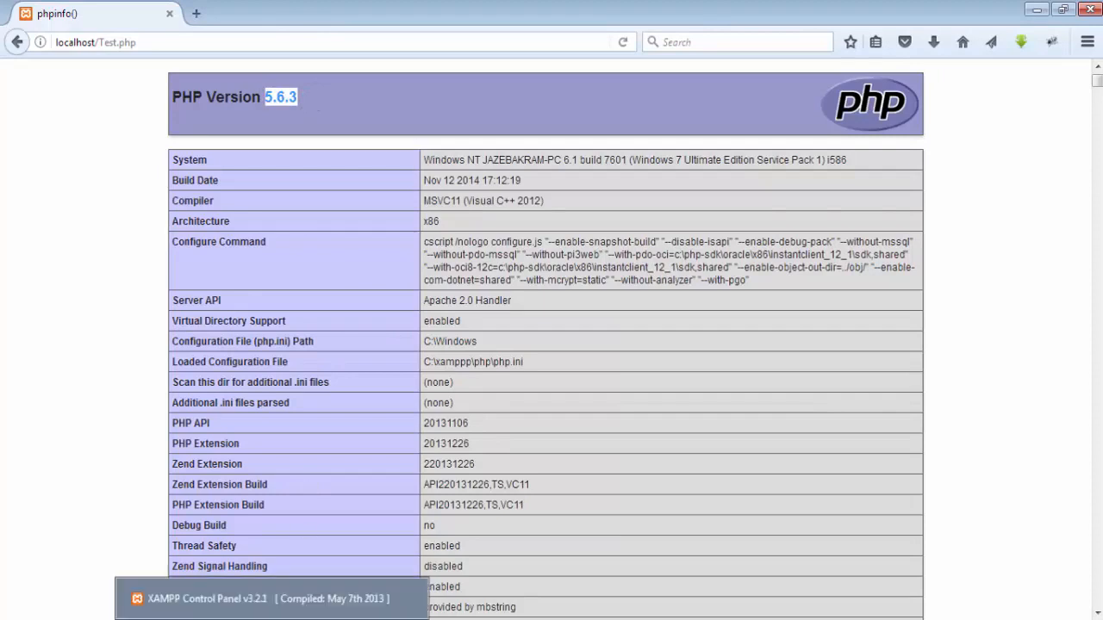
pyautogui.click(288, 603)
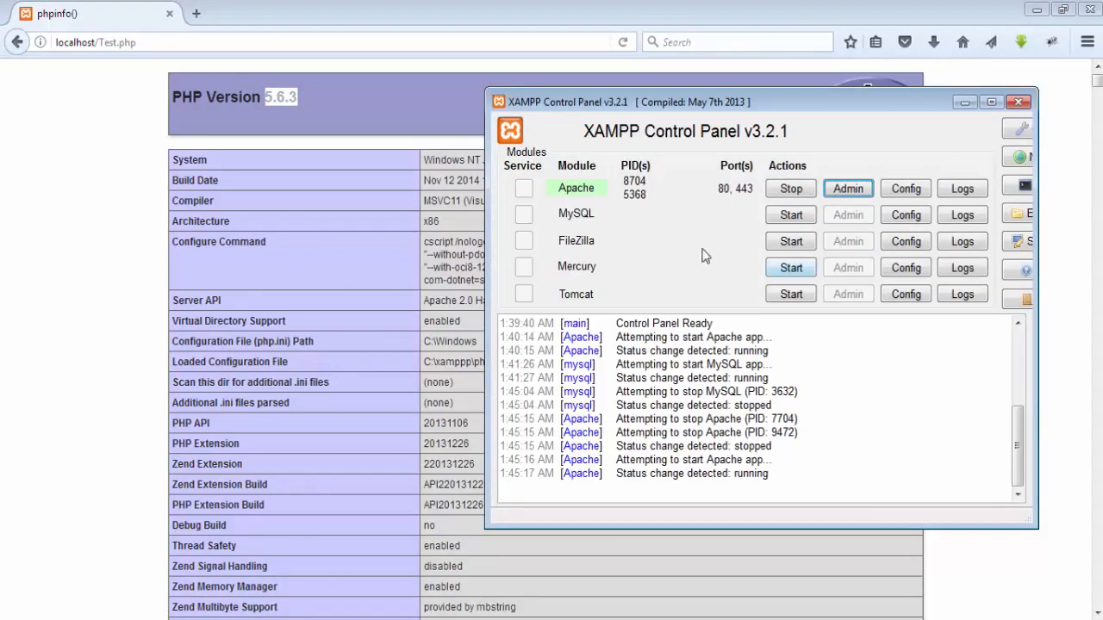